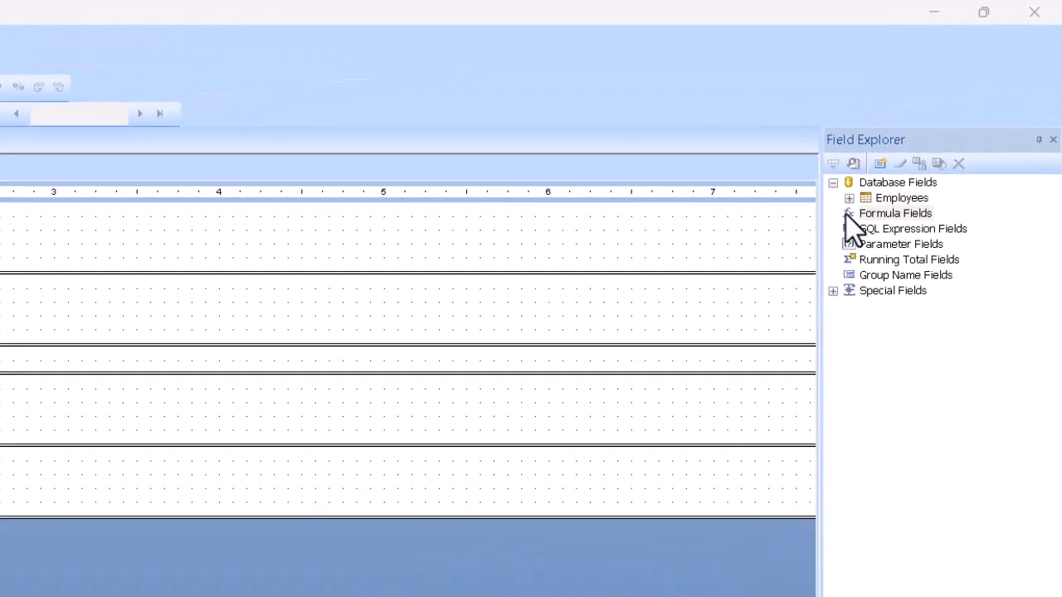
- Examine the Employees table's fields, looking at EmployeeID, FirstName, LastName and Title
left_click(855, 203)
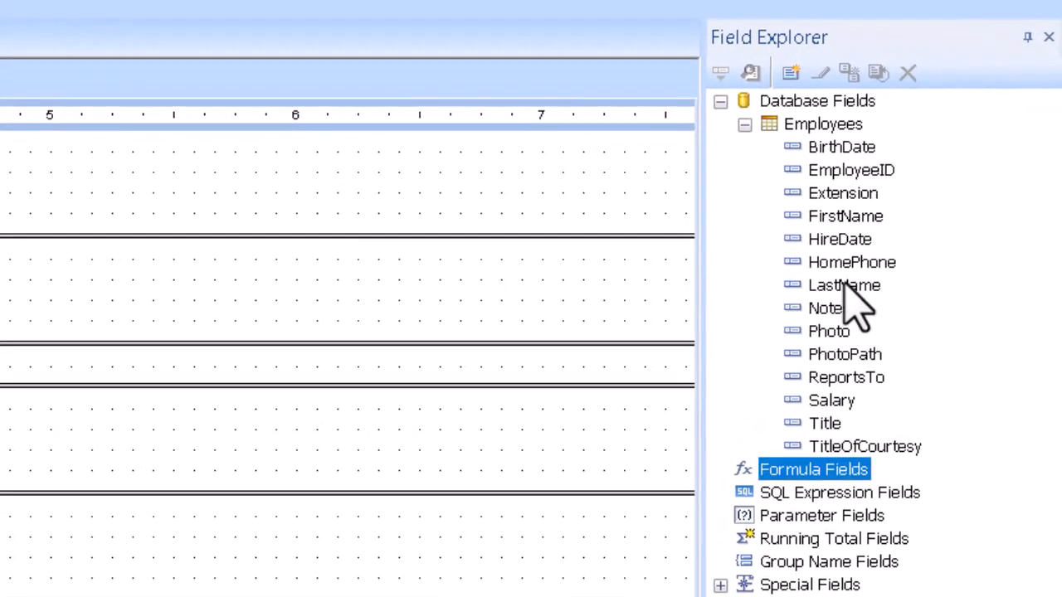
left_click(868, 172)
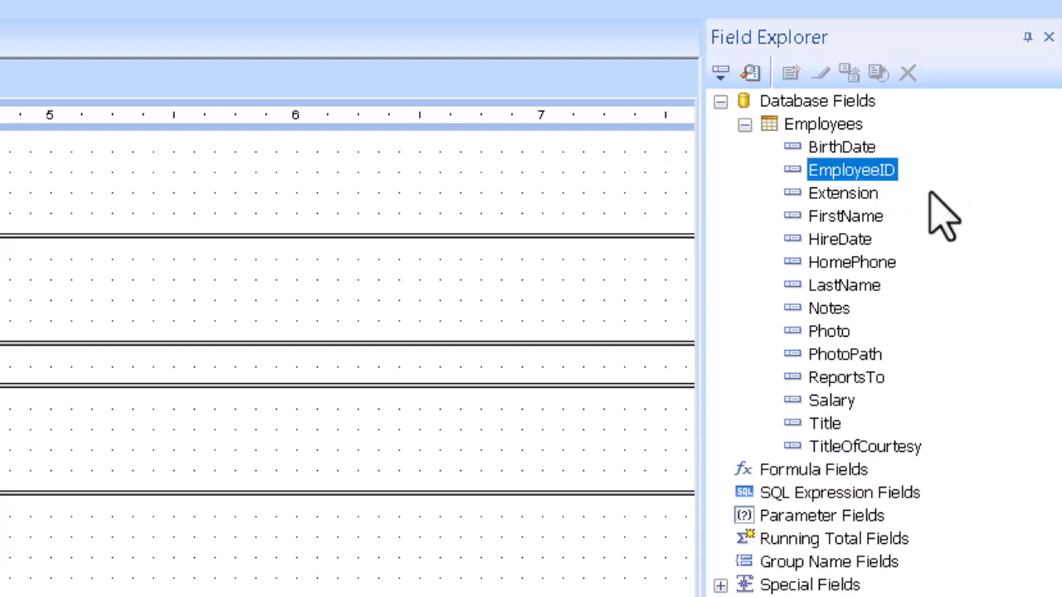
left_click(878, 219)
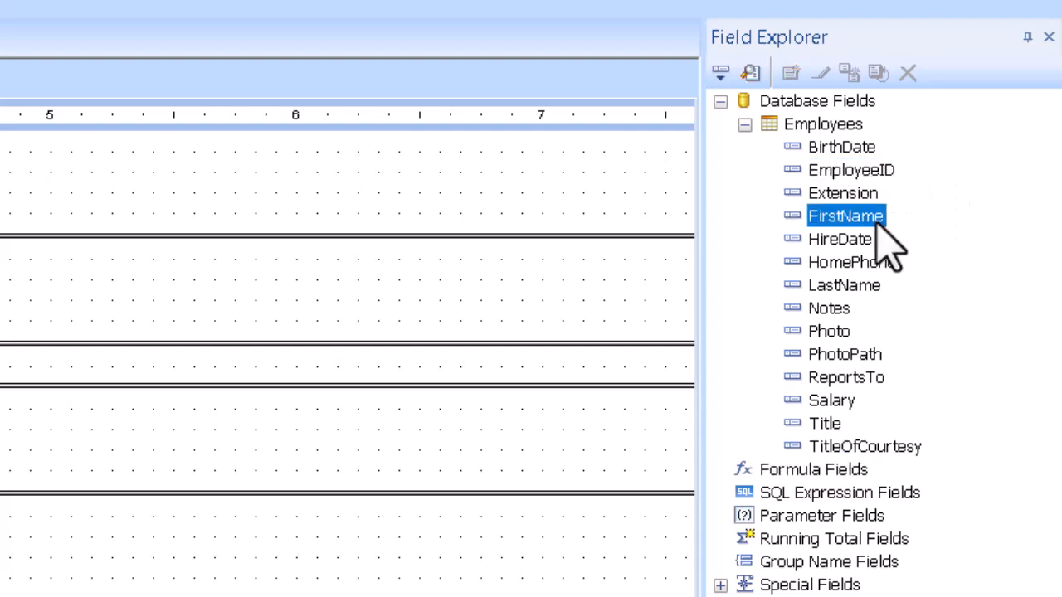
left_click(861, 283)
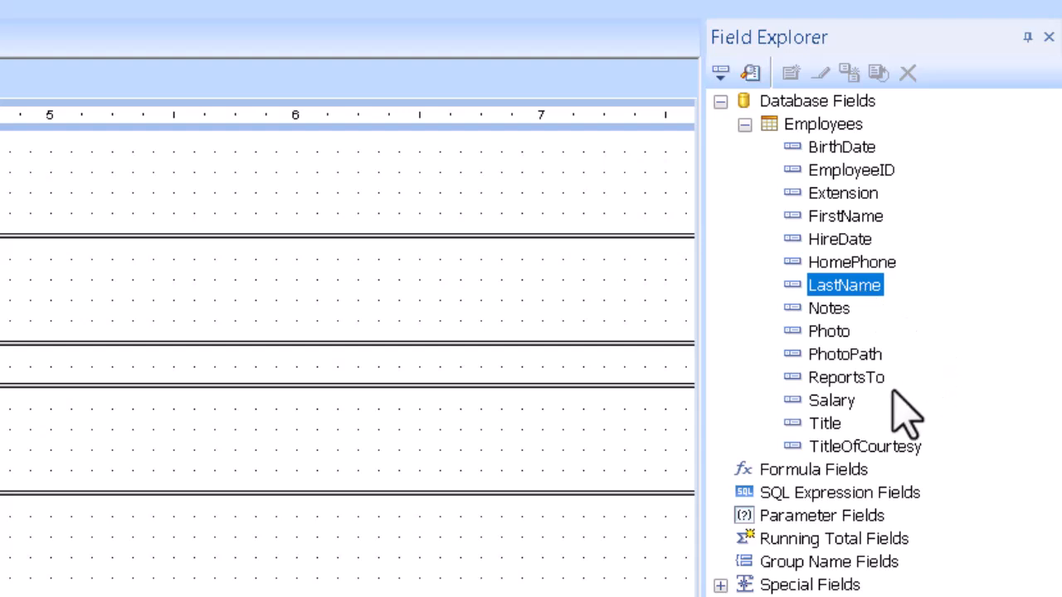
left_click(832, 425)
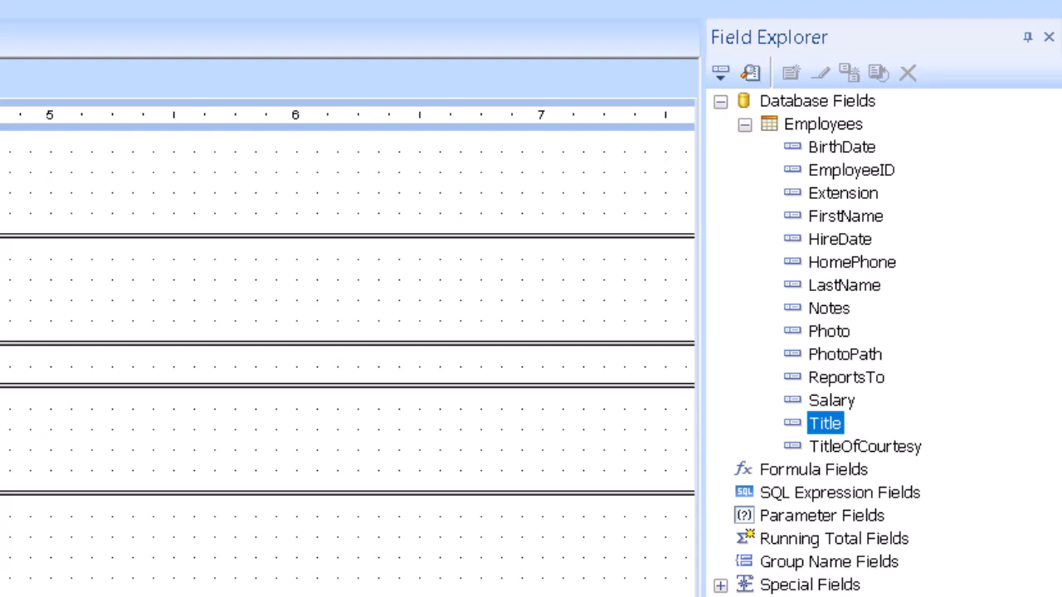
left_click(744, 125)
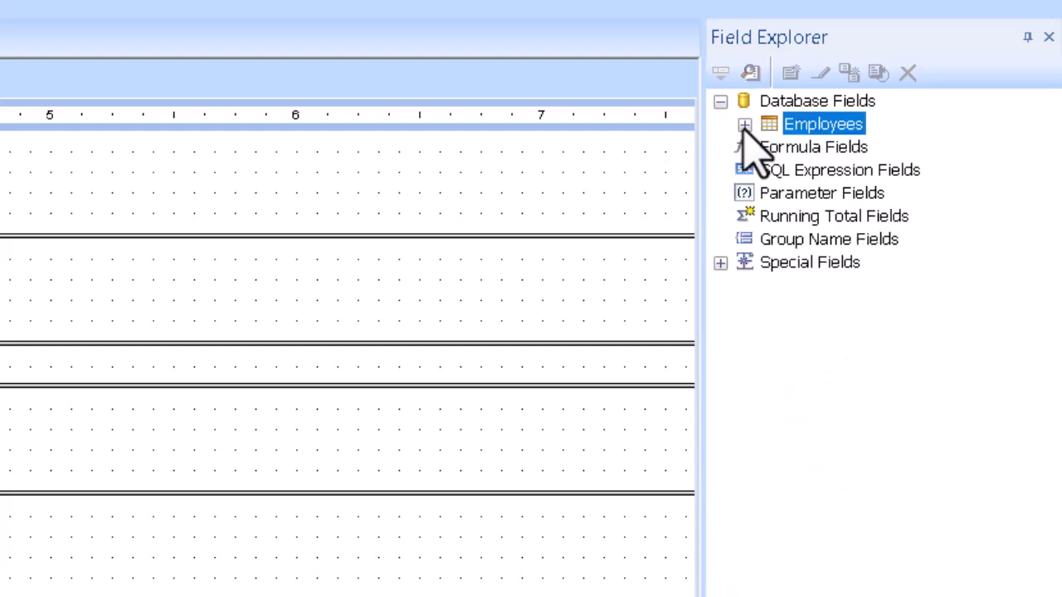
- Create a new formula field named IDNameTitle and open it in the formula editor
right_click(810, 148)
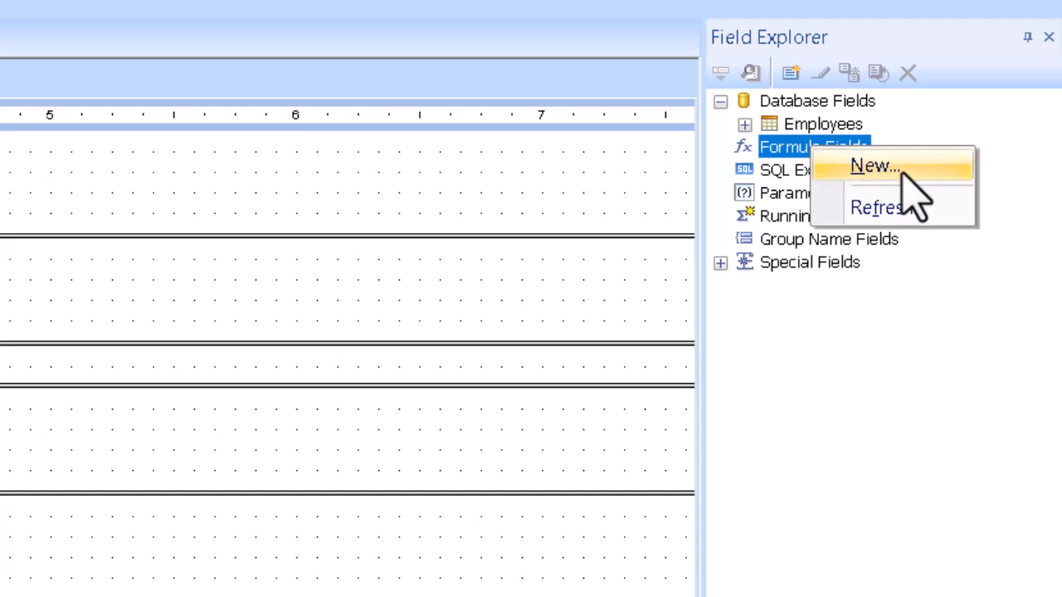
left_click(888, 166)
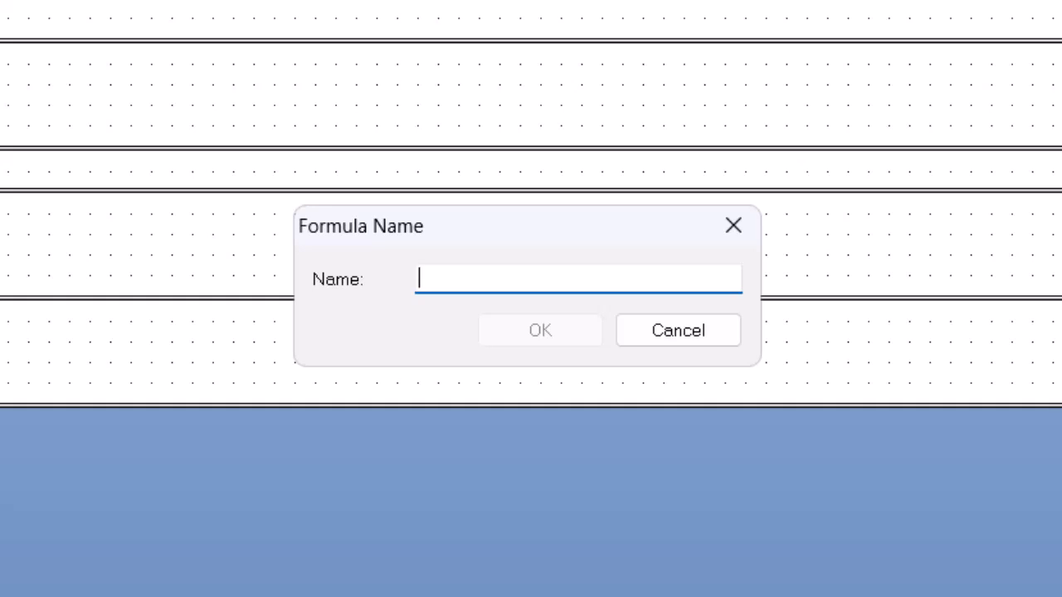
type("IDName")
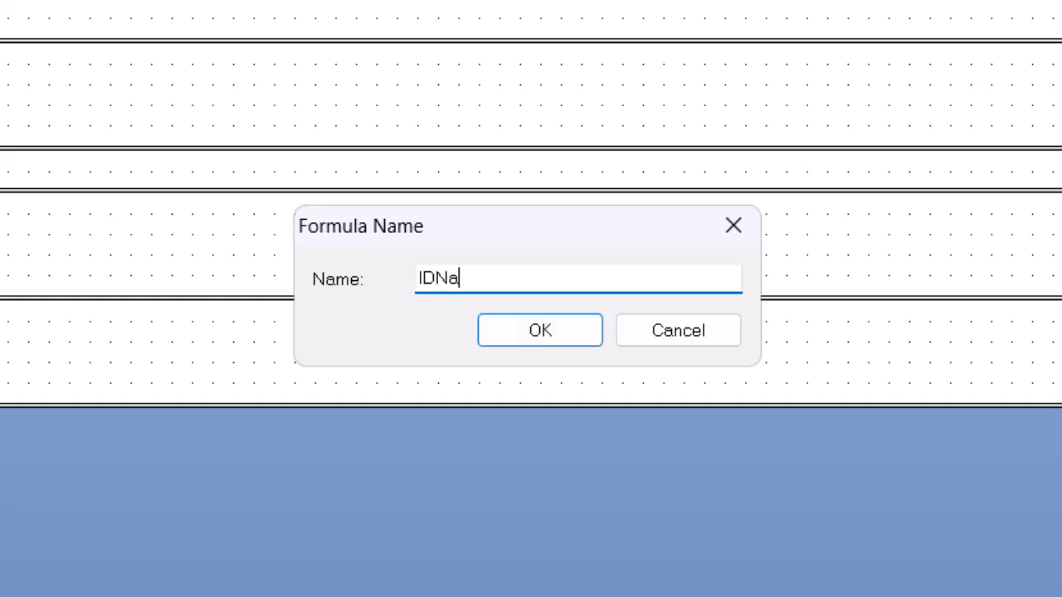
type("Title")
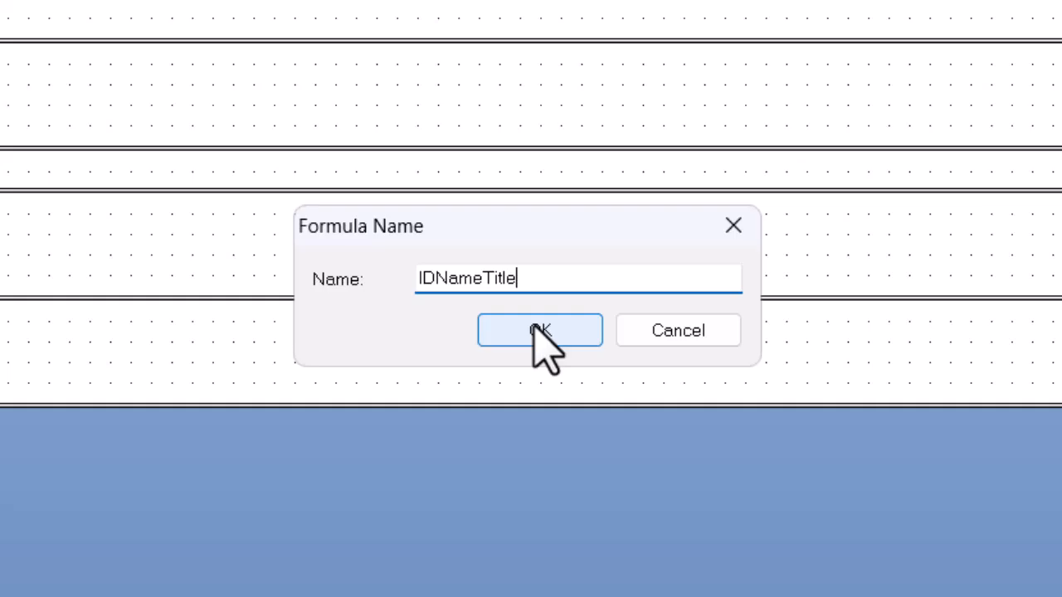
left_click(538, 330)
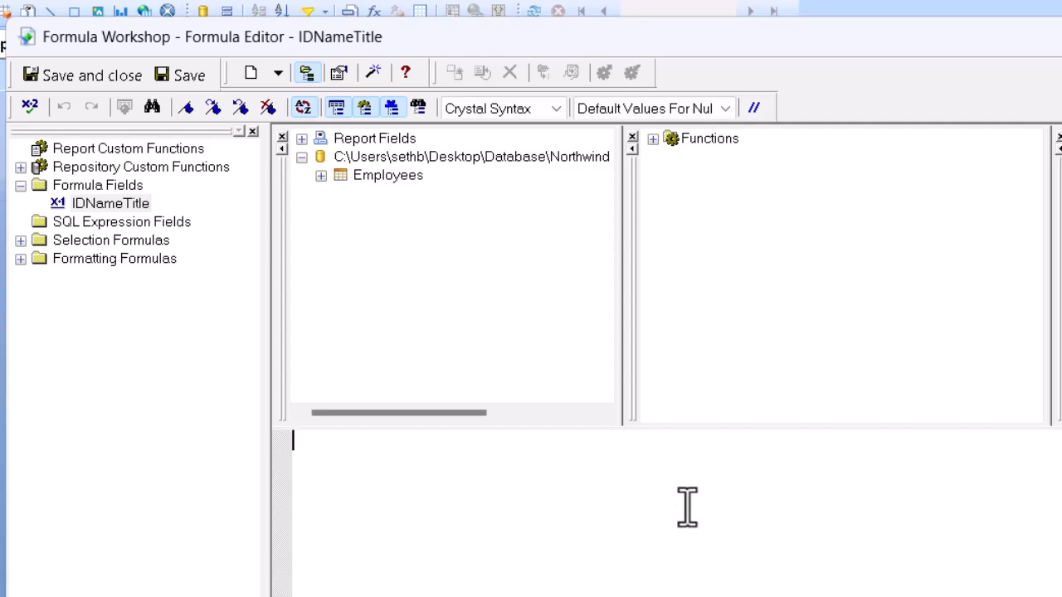
- Insert the three-argument ToText (x, y, z) function from the Strings functions into the IDNameTitle formula
left_click(653, 140)
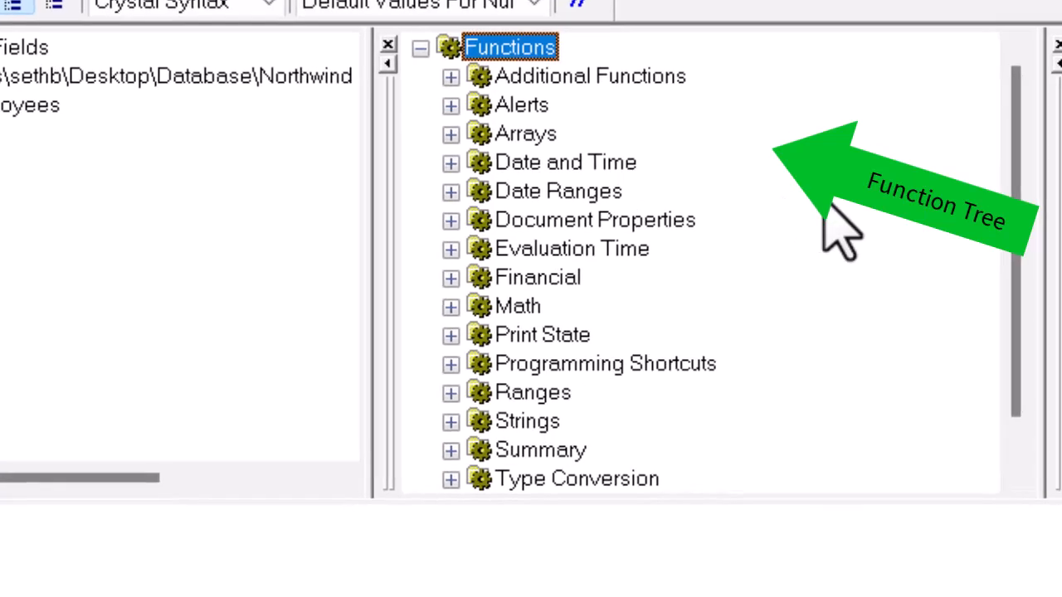
left_click_drag(1015, 219, 1037, 351)
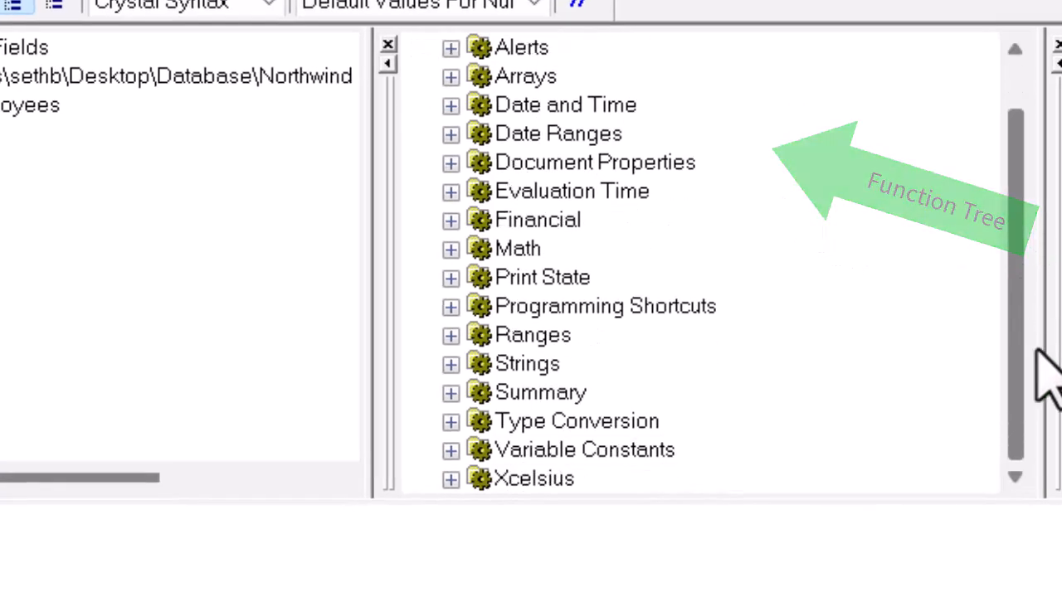
left_click(450, 364)
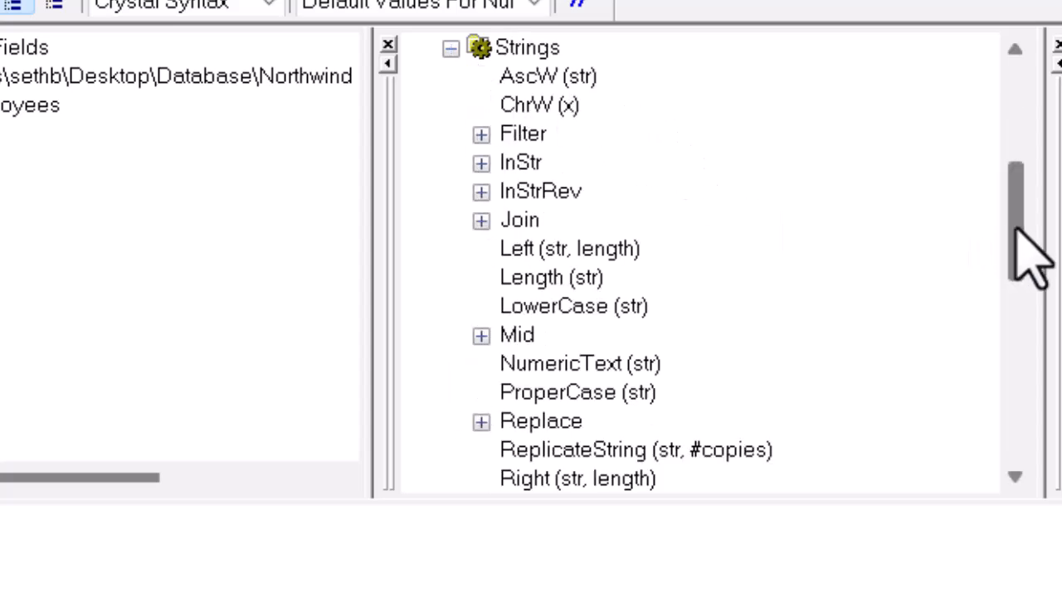
left_click_drag(1019, 244, 1023, 334)
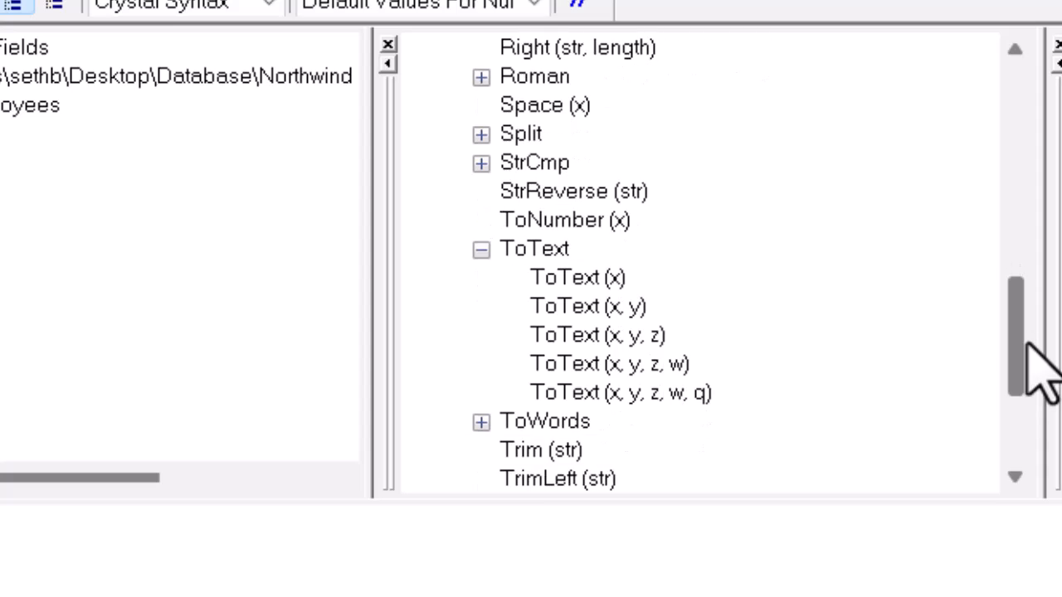
left_click(594, 336)
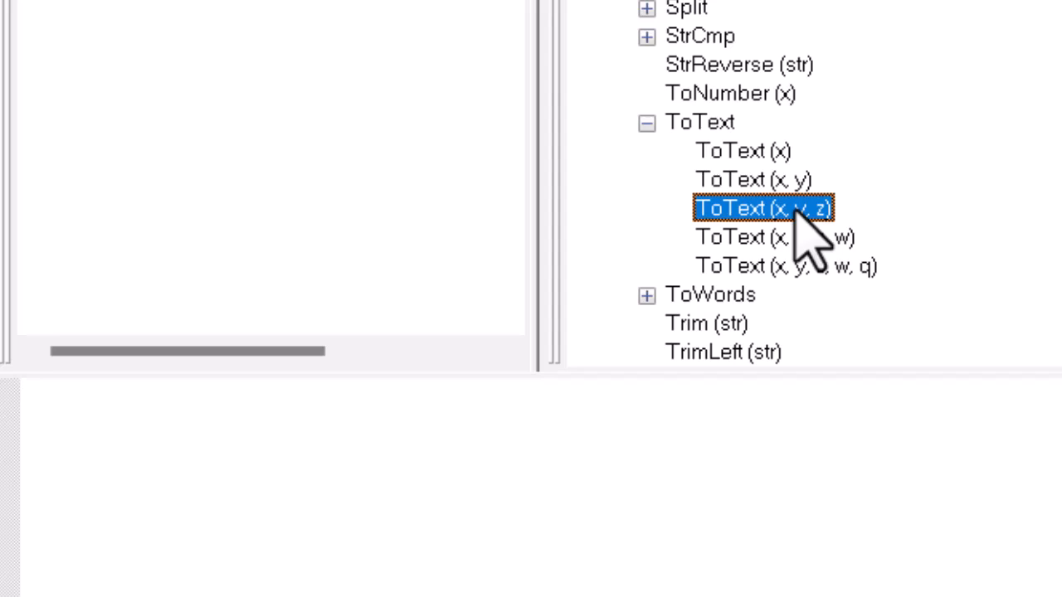
double_click(795, 208)
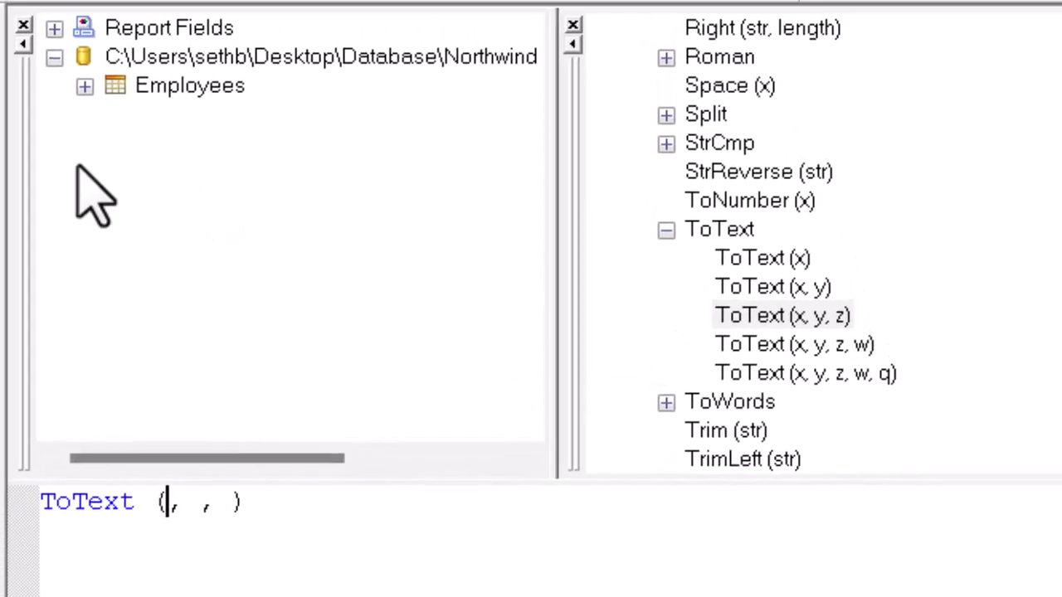
- Fill the ToText arguments with the Employees EmployeeID field, 0 decimals and an empty string "" as the thousands separator
left_click(84, 87)
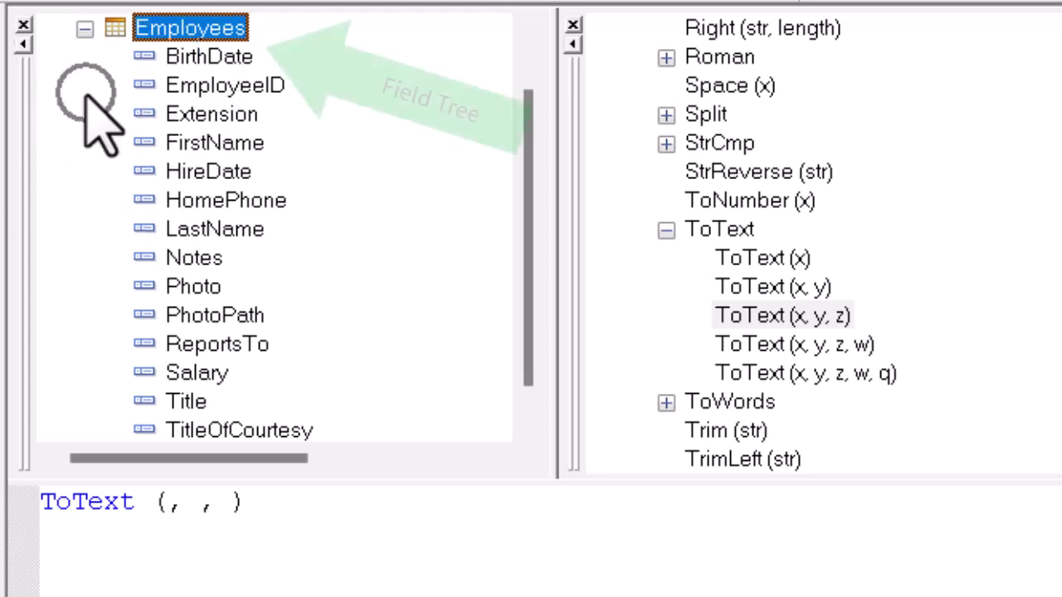
double_click(249, 86)
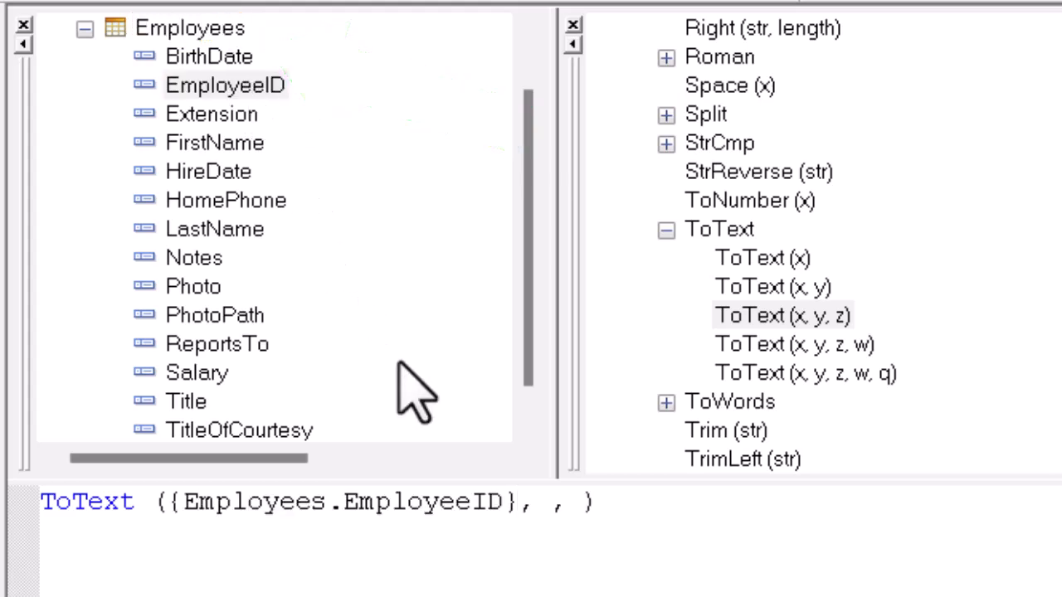
left_click(550, 503)
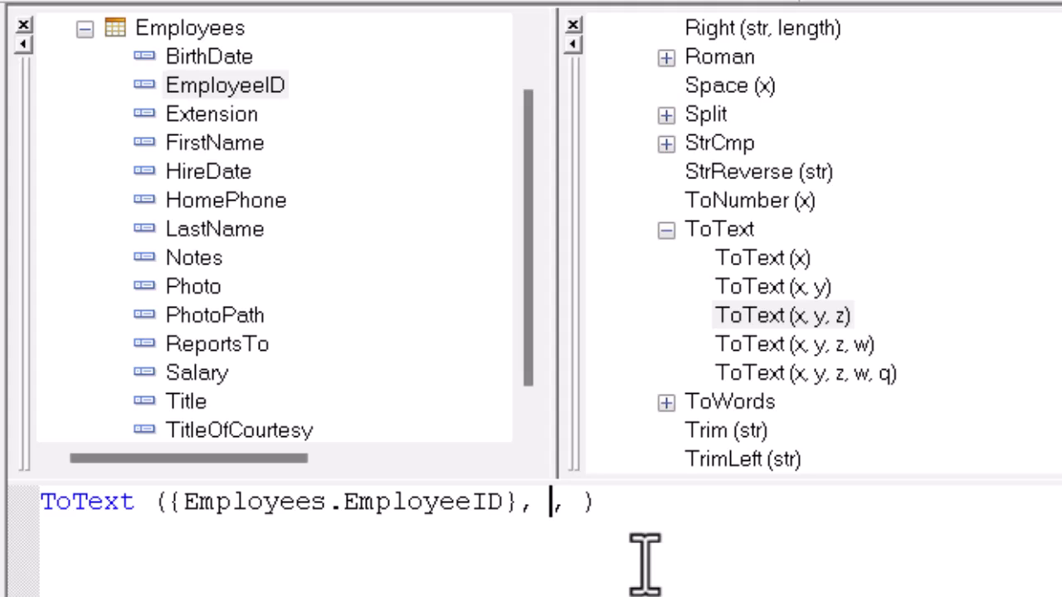
type("0")
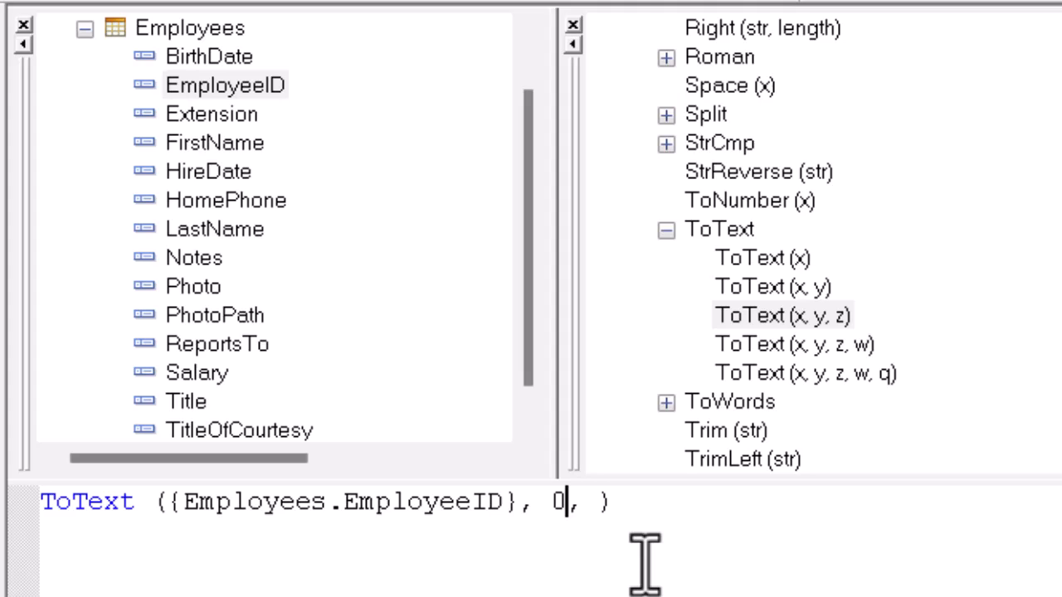
left_click(598, 506)
type("\"\"")
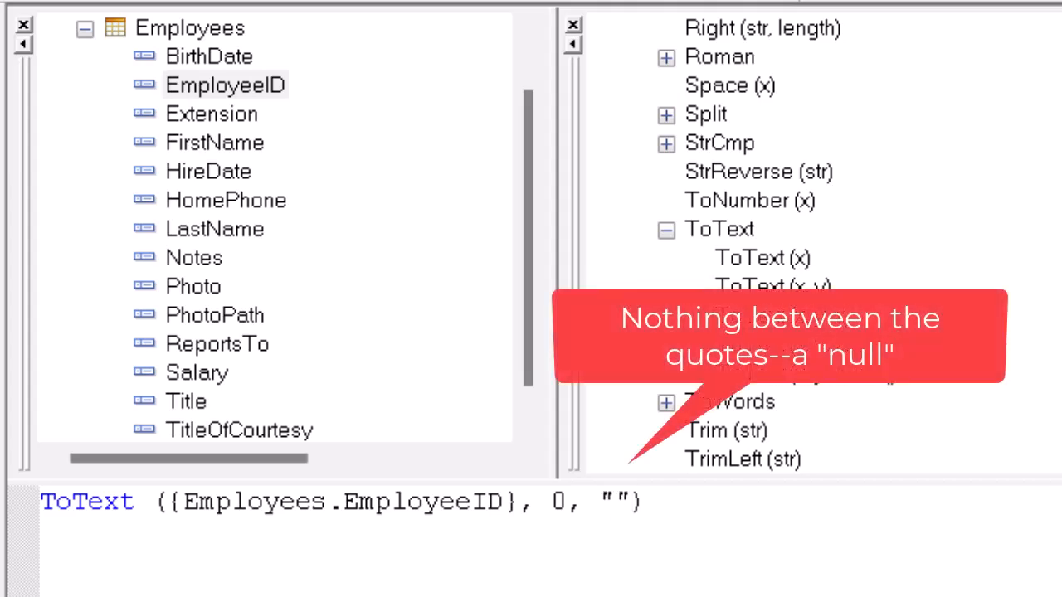
- Extend the formula with a hyphen and the first-name initial by appending +"-"+{Employees.FirstName}[1]
left_click(801, 505)
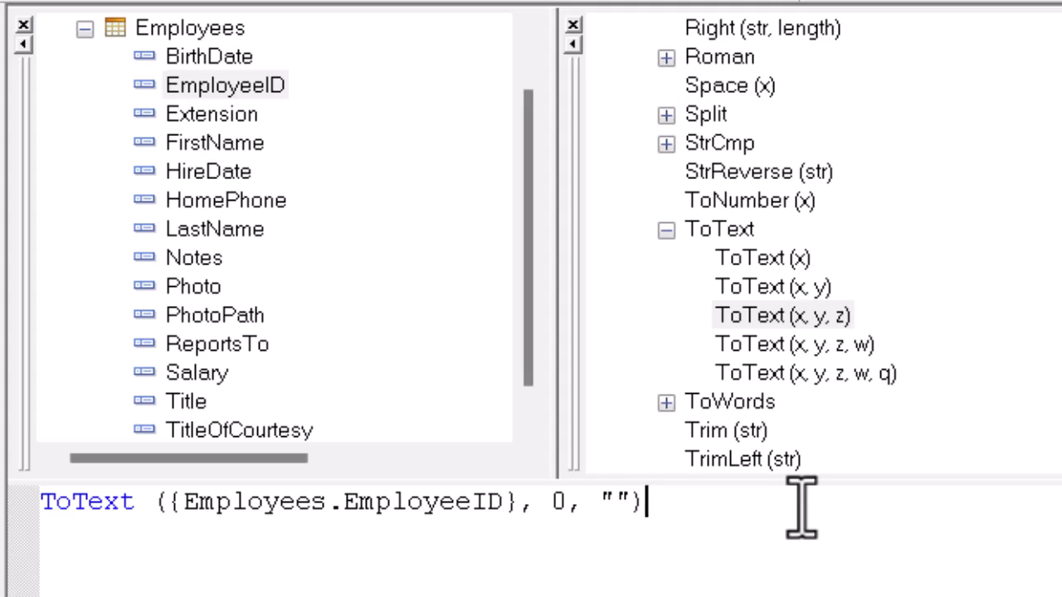
type("+\"-\"")
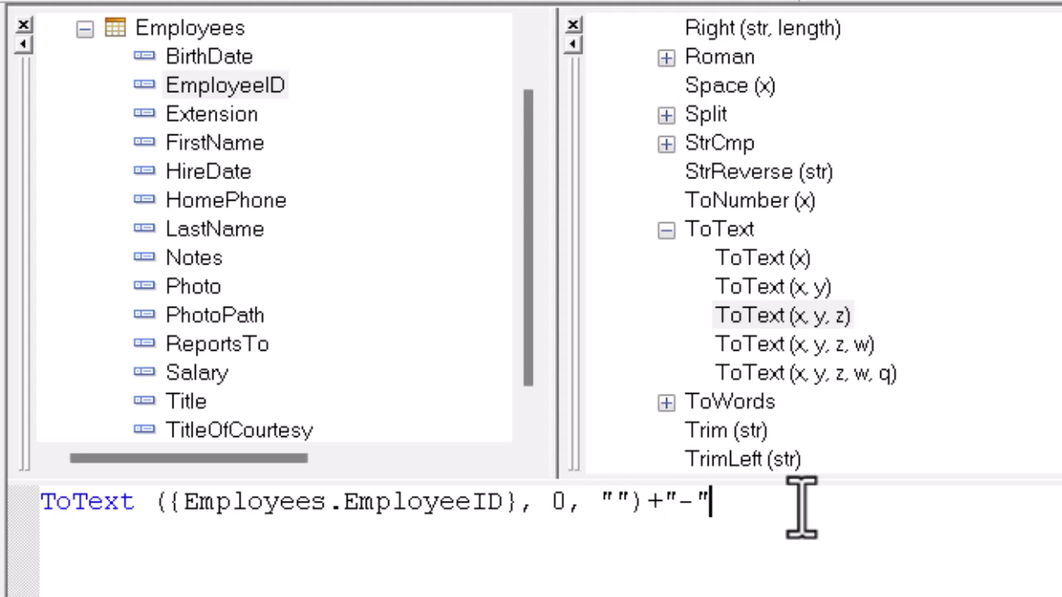
type("+")
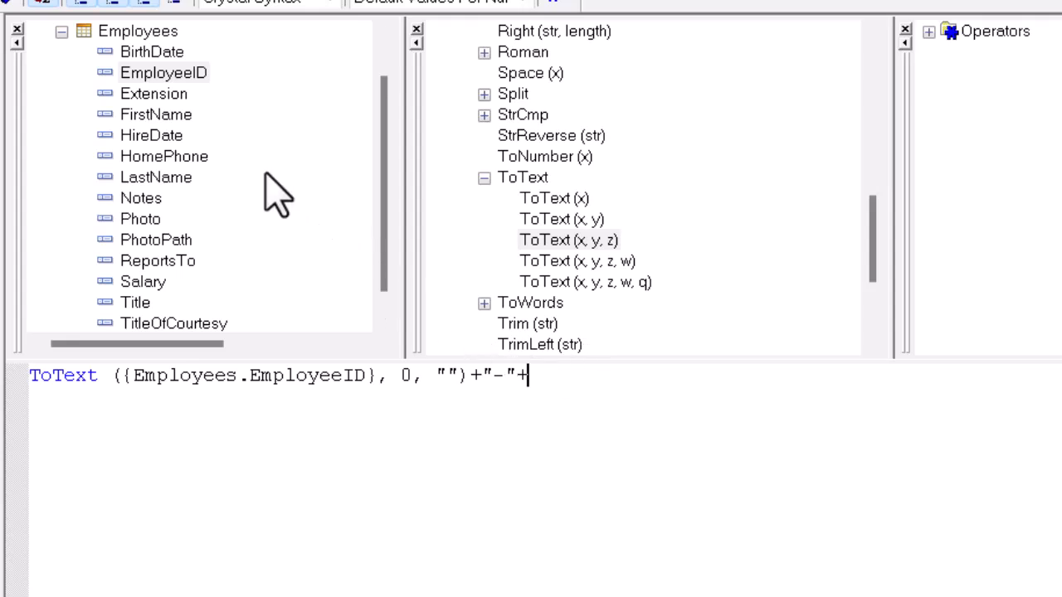
left_click(163, 116)
double_click(160, 115)
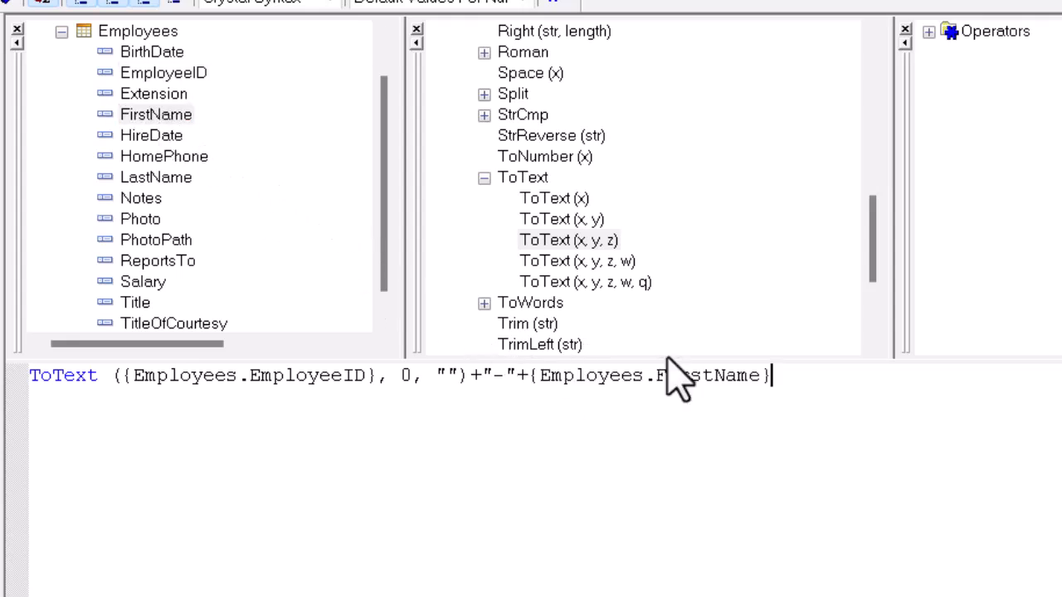
type("[1]")
- Complete the formula by appending +". "+{Employees.LastName}+" - "+{Employees.Title}
type("+\".")
type("+")
double_click(154, 178)
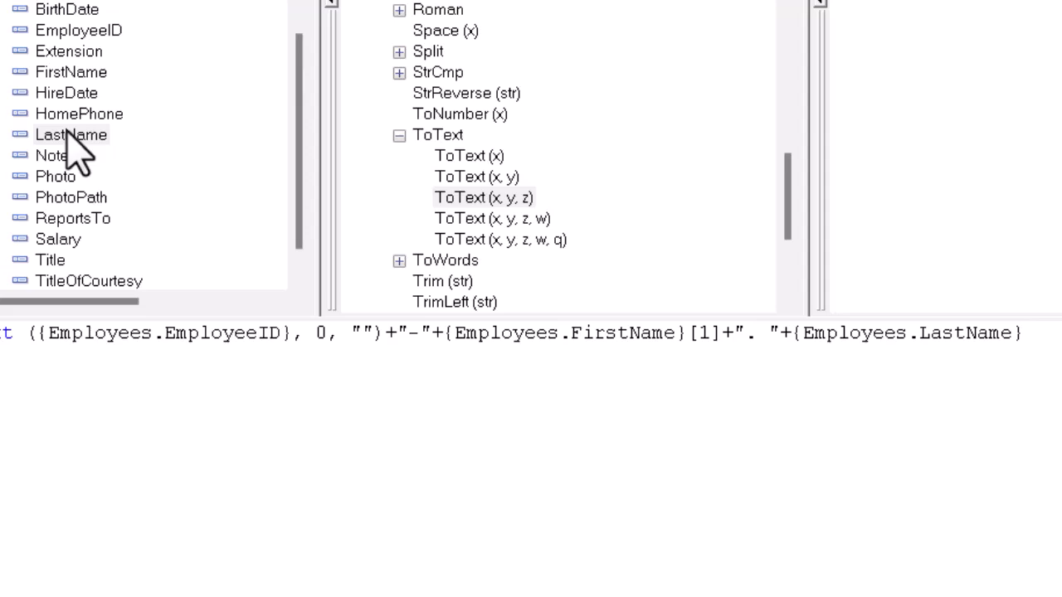
type("+\" ")
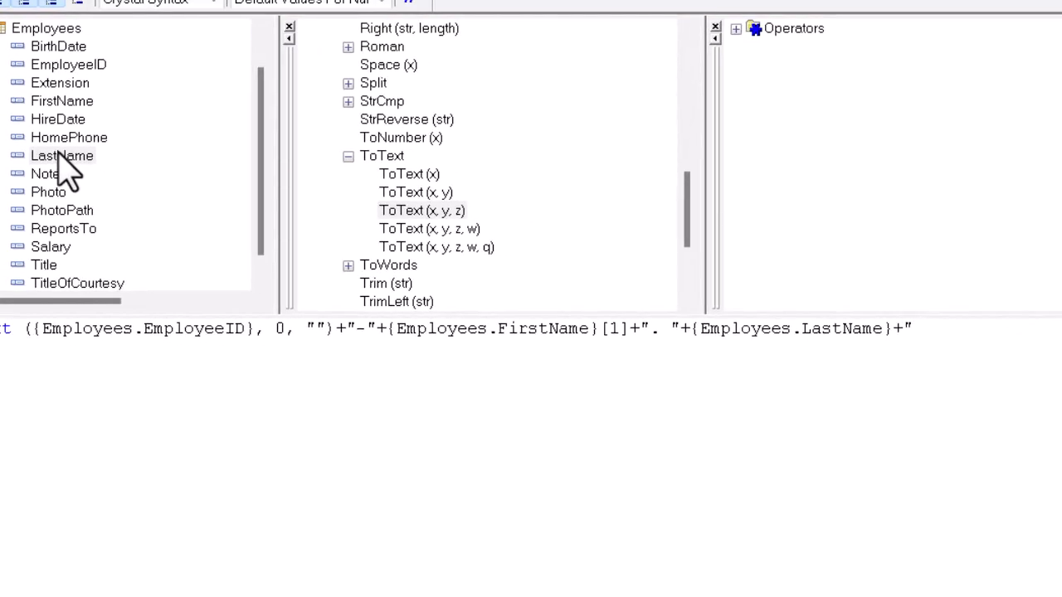
type("- \"+")
double_click(46, 265)
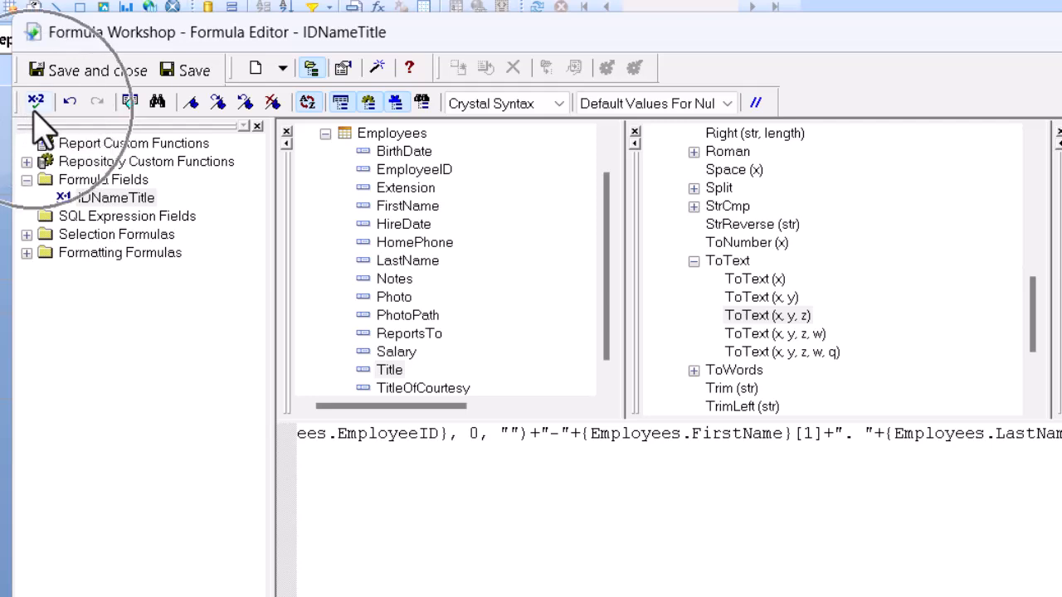
- Check the IDNameTitle formula for errors, then save it and close the formula editor
left_click(35, 103)
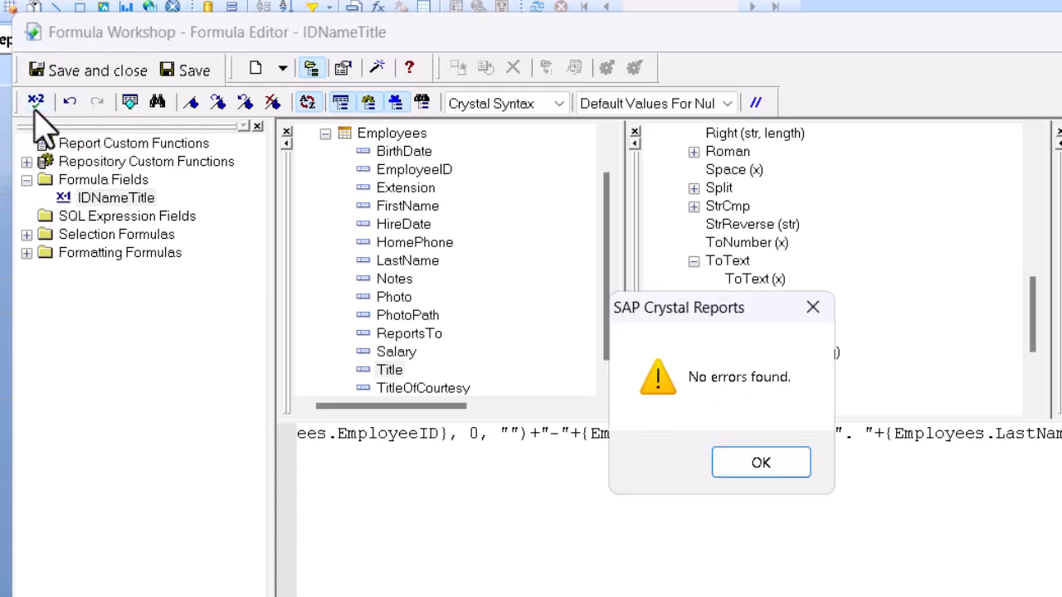
left_click(761, 463)
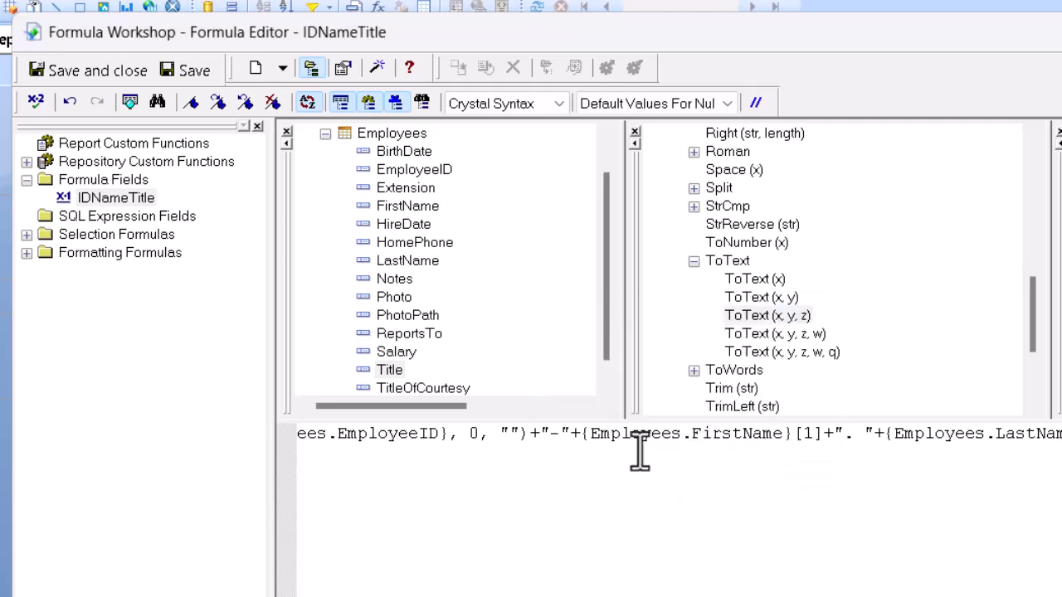
left_click(91, 74)
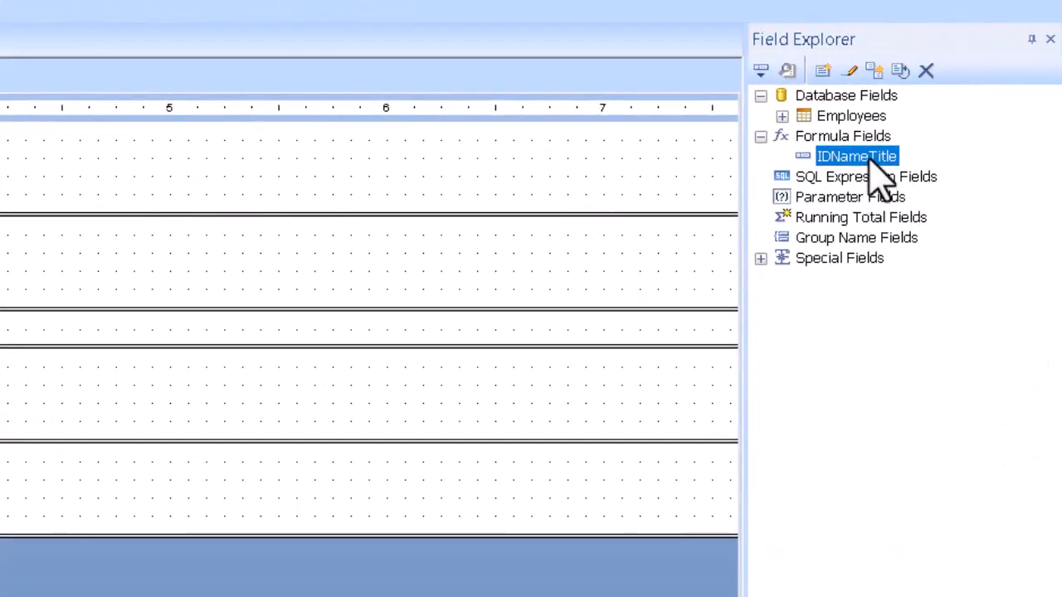
- Place the IDNameTitle formula field at the left margin of the Details section and preview the report
left_click_drag(871, 158, 0, 301)
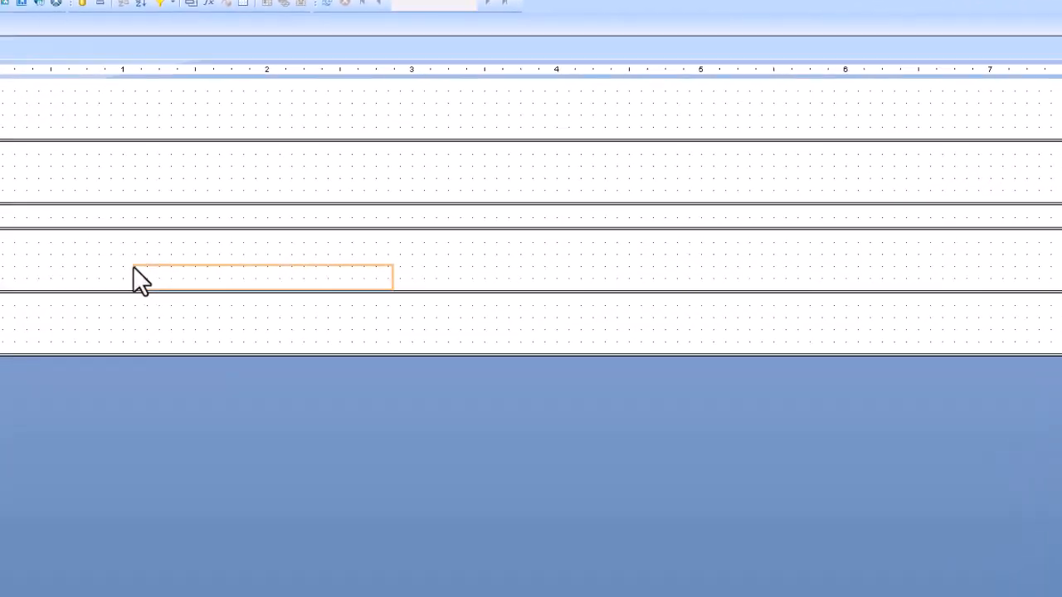
left_click_drag(49, 187, 49, 187)
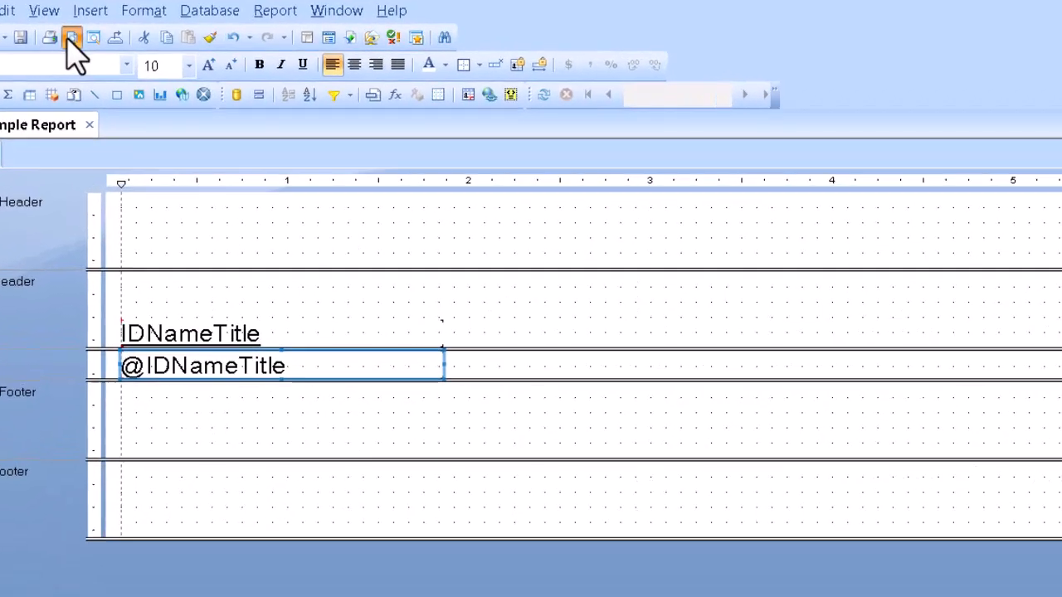
left_click(98, 55)
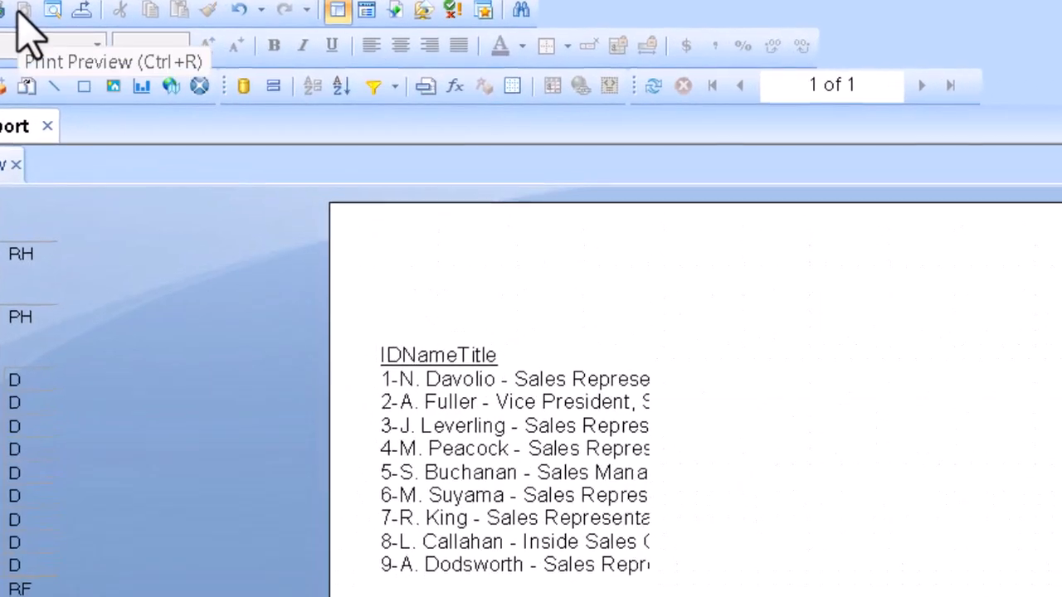
- Widen the IDNameTitle field in the preview to about 2.5 inches so the full job titles fit
left_click(599, 386)
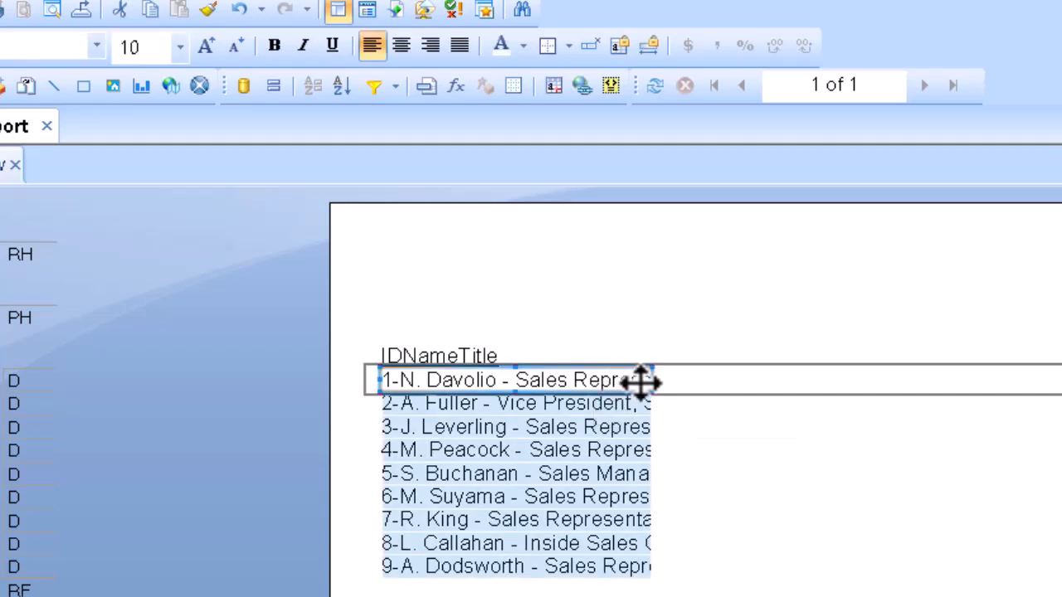
left_click_drag(652, 380, 759, 387)
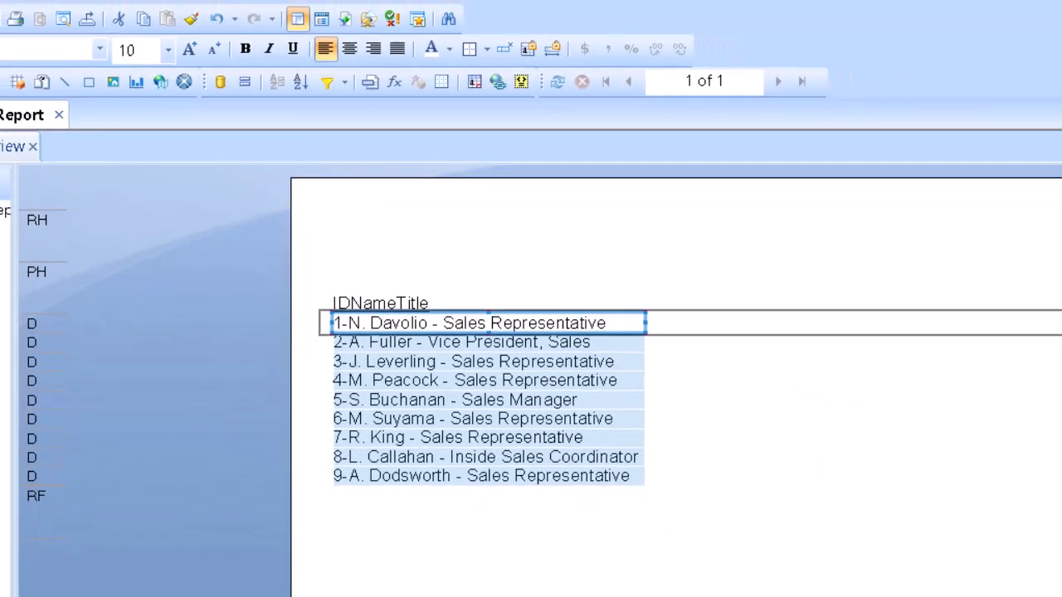
left_click(500, 357)
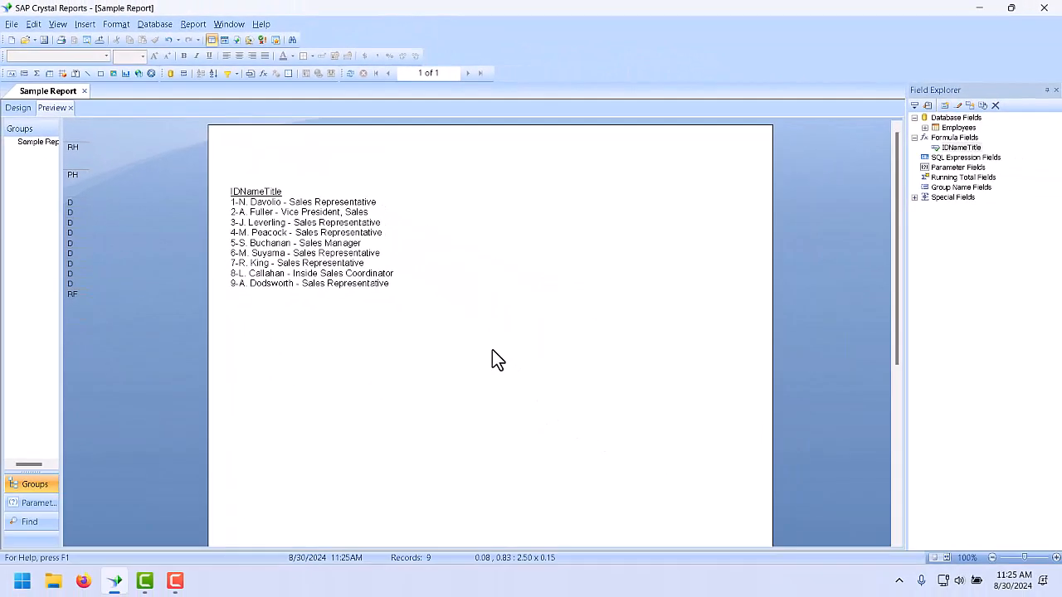